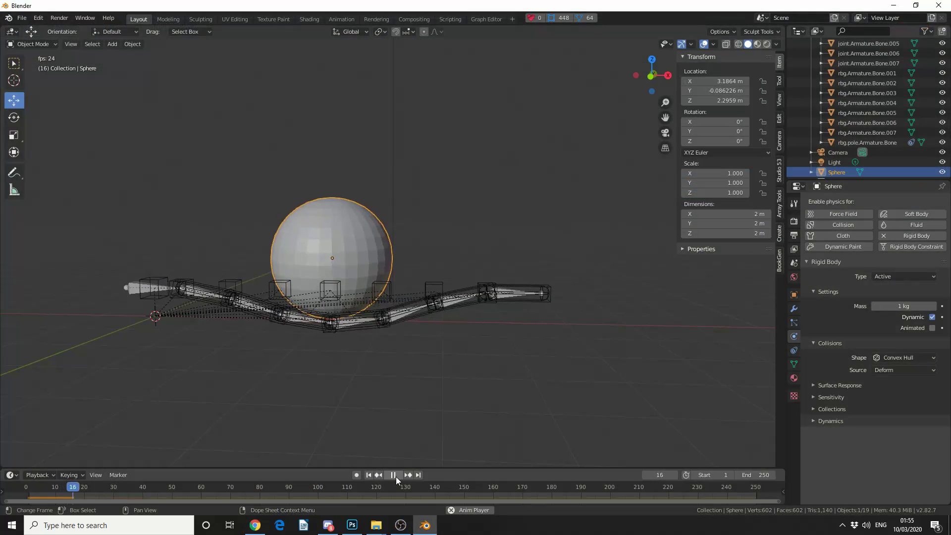
Rewind the simulation to frame 0, set the Sphere's rigid-body mass to 60.1 kg, and replay
click(412, 435)
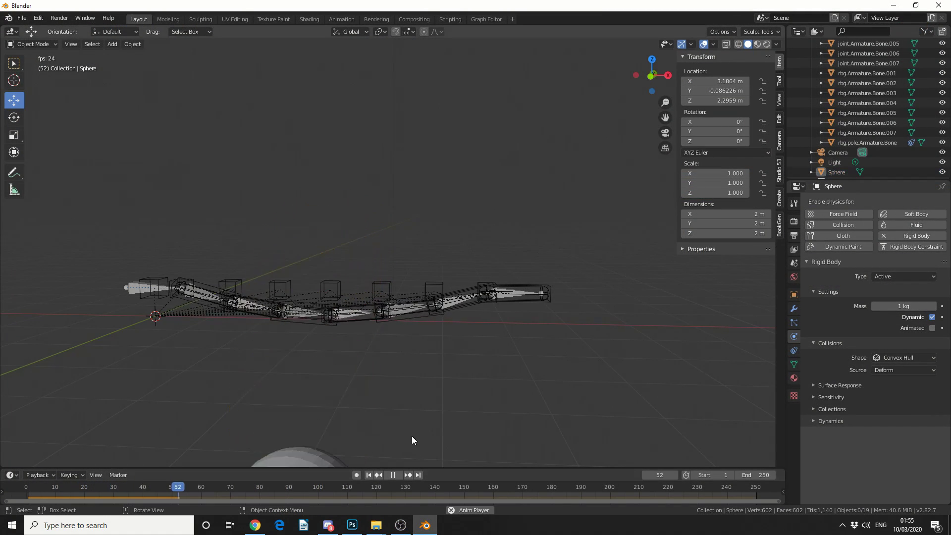
click(397, 479)
drag(316, 487, 24, 475)
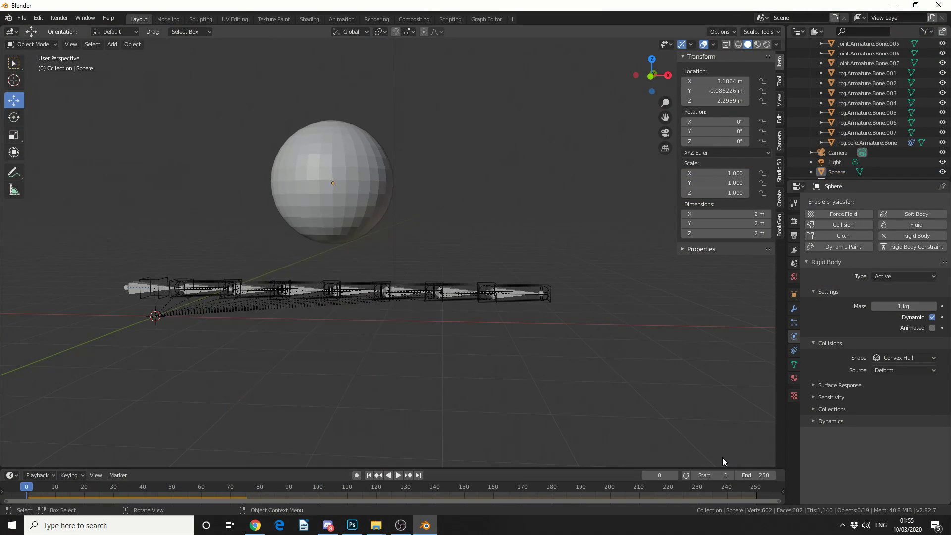
click(329, 177)
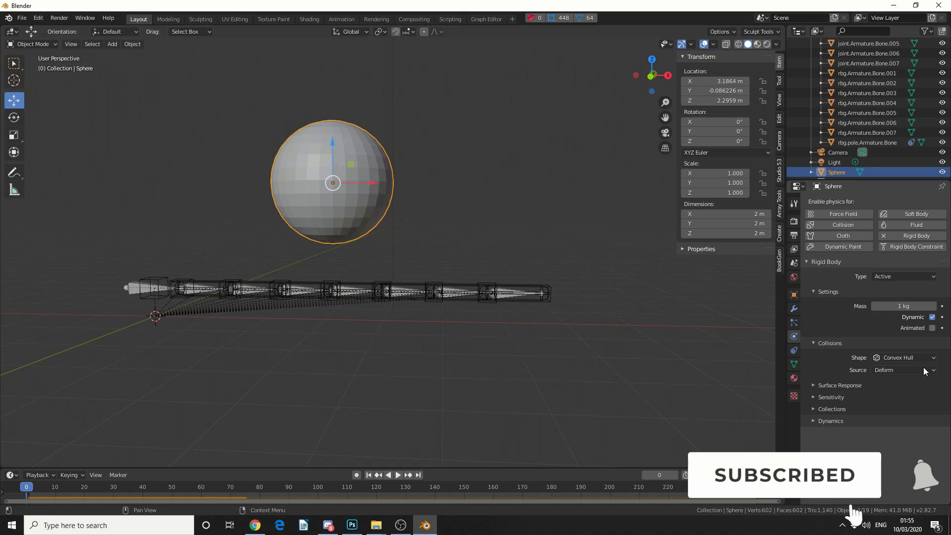
drag(913, 306, 939, 306)
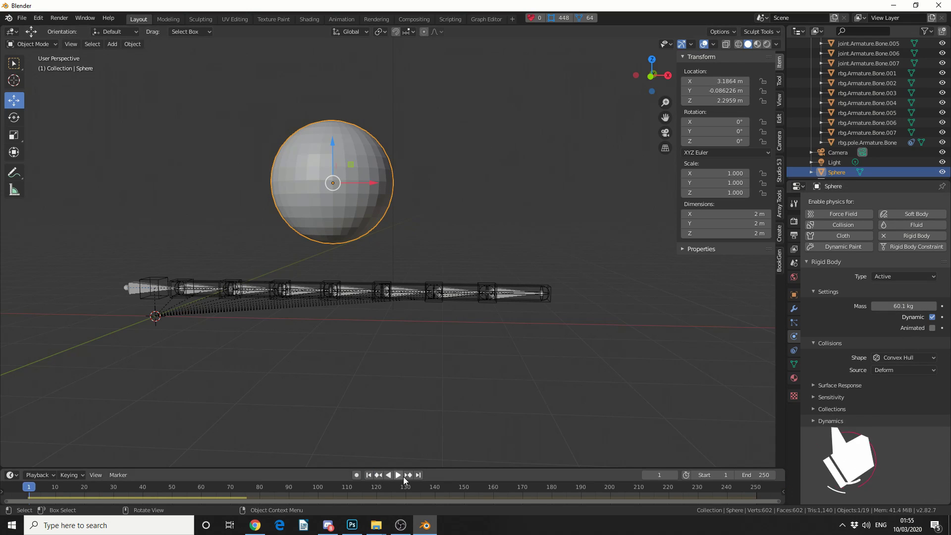
click(399, 476)
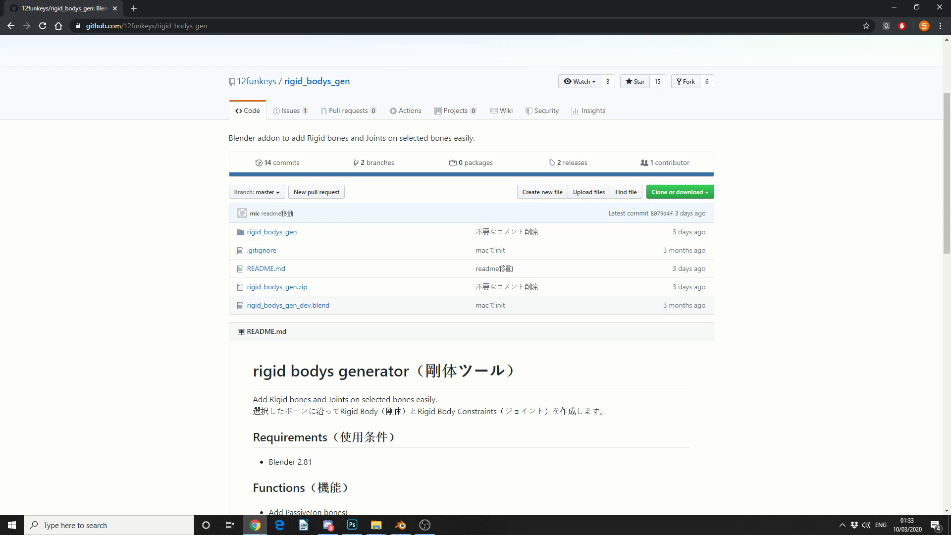
Leave the rigid_bodys_gen GitHub page and bring the Blender window back to the front
click(401, 525)
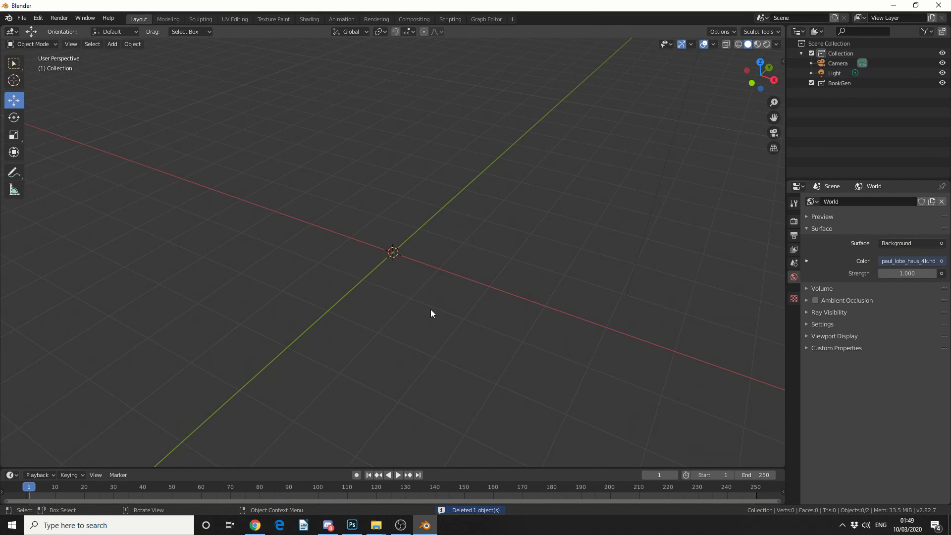
Add an armature and, in Edit Mode, rotate its first bone to lie flat
key(shift+a)
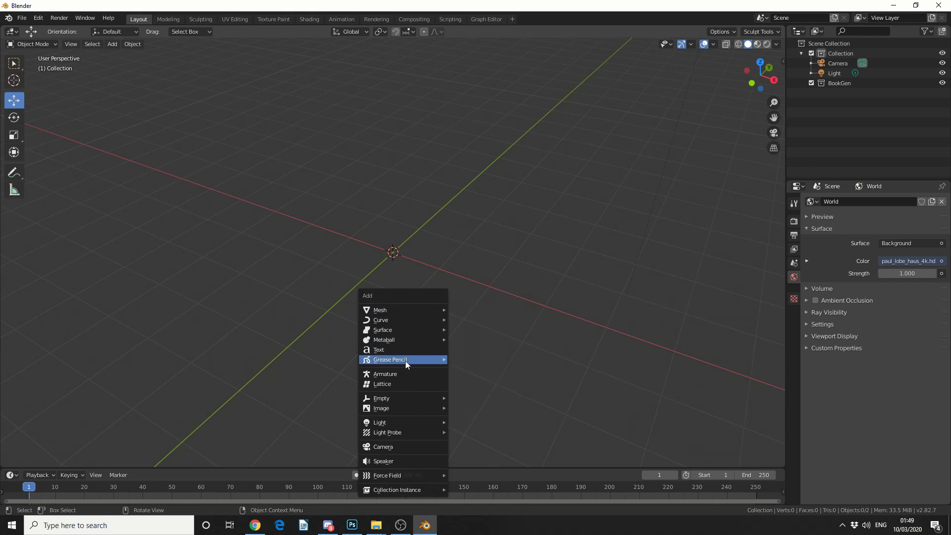
click(403, 374)
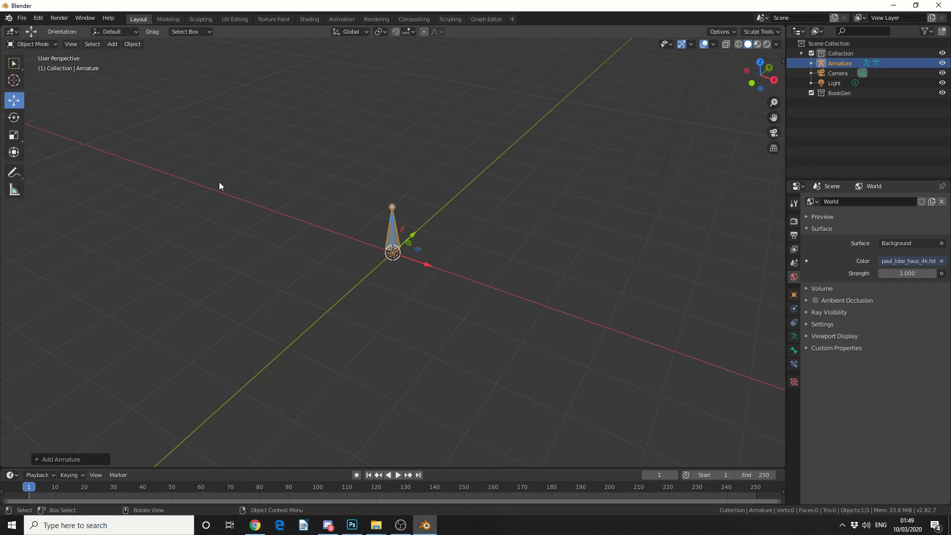
key(Tab)
click(388, 231)
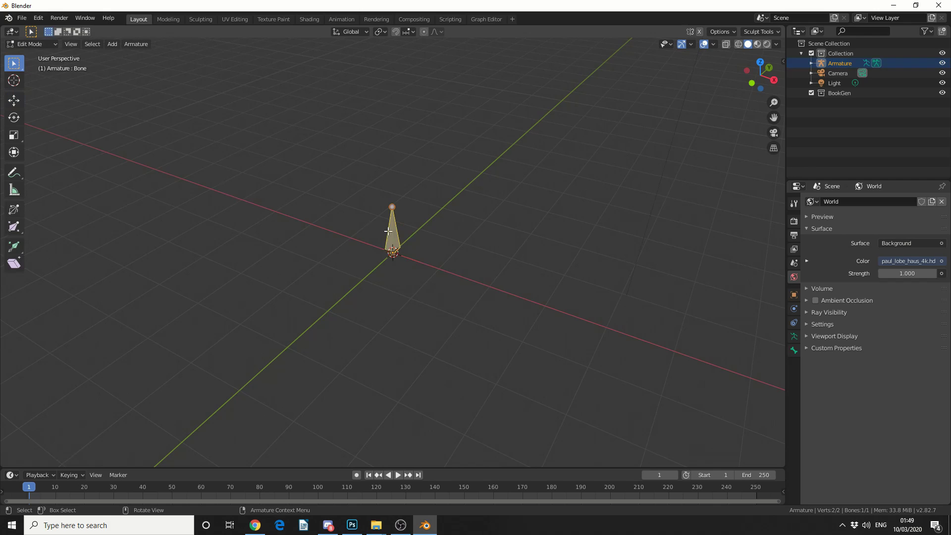
click(13, 117)
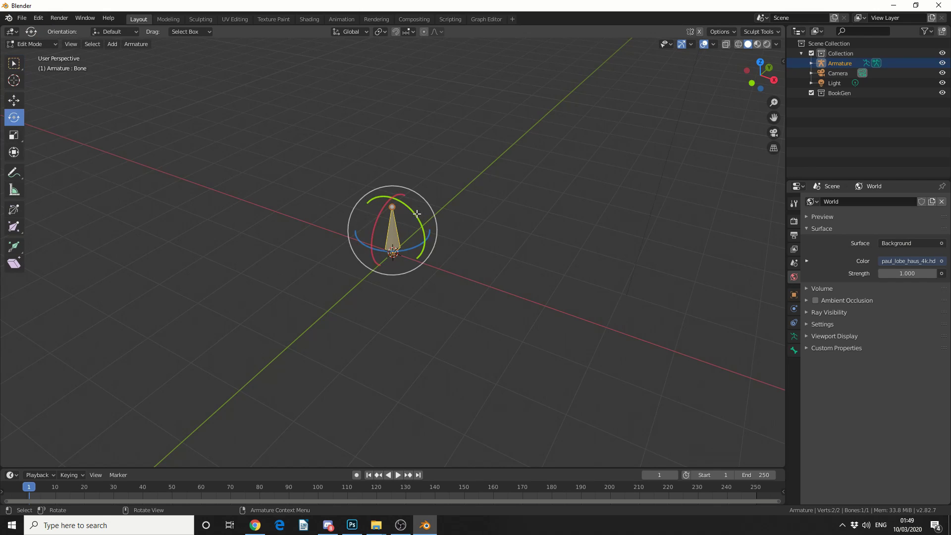
drag(421, 218, 419, 293)
click(476, 323)
middle_drag(476, 323, 491, 303)
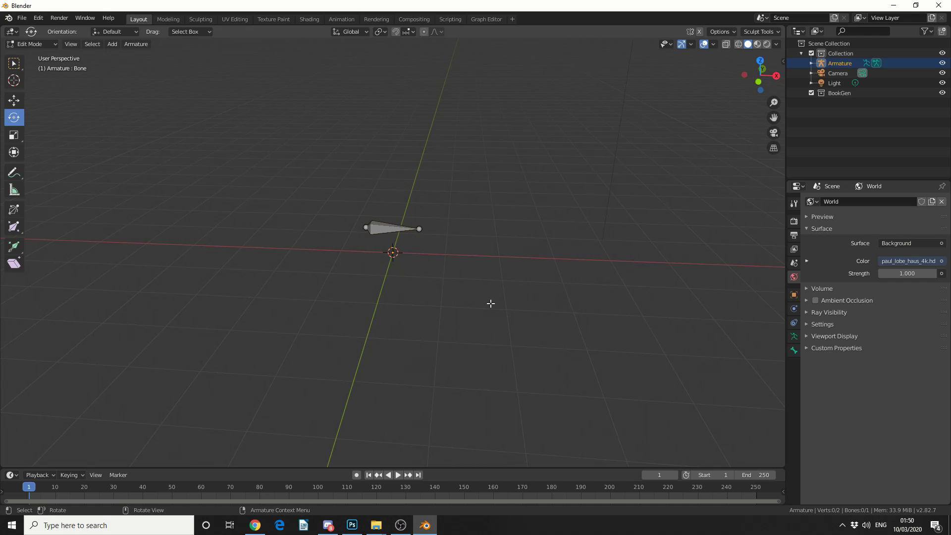
From the front view, extrude a second 6 m bone from the tip along X
key(KP_1)
click(421, 226)
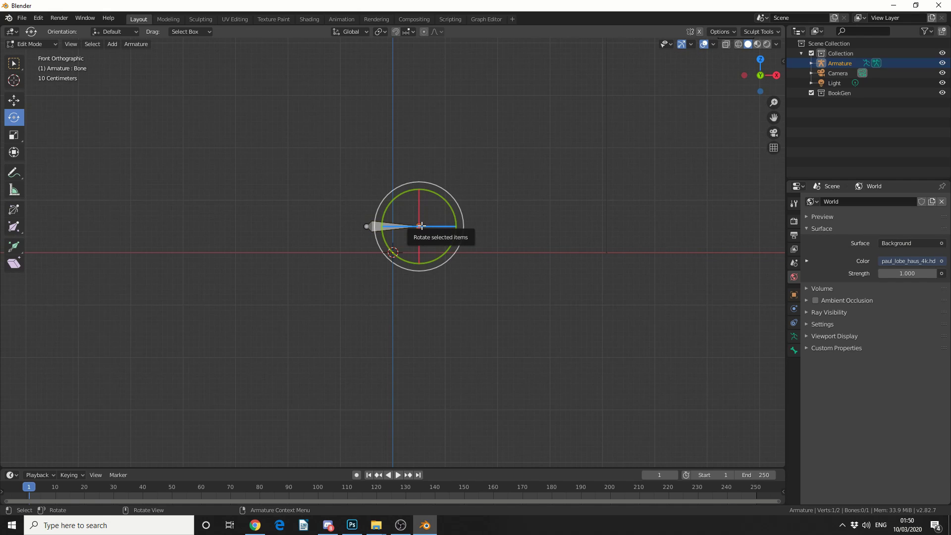
key(e)
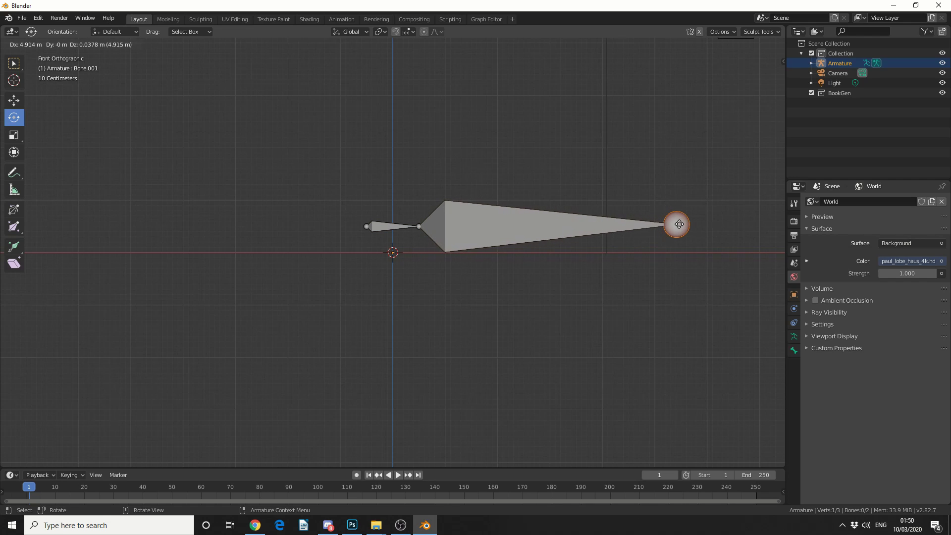
key(x)
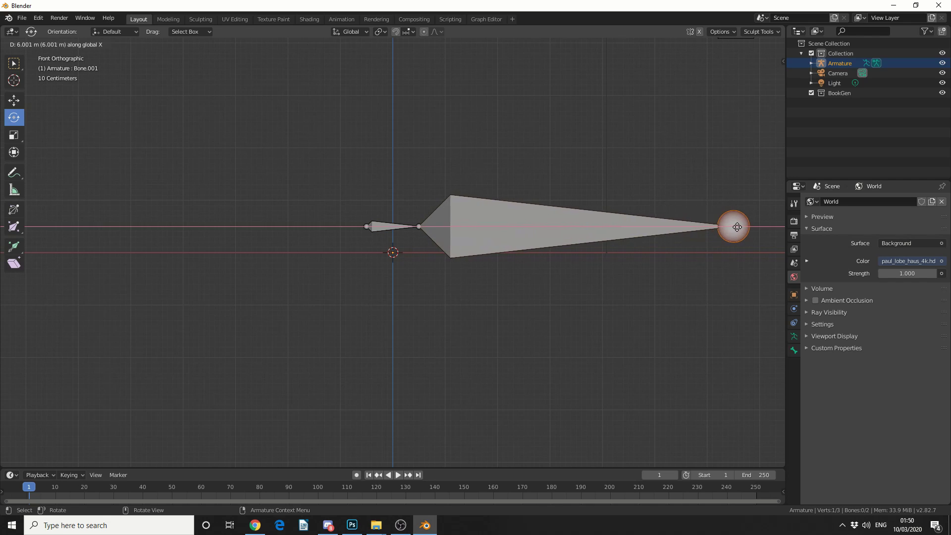
click(730, 226)
middle_drag(717, 320, 640, 325)
click(640, 325)
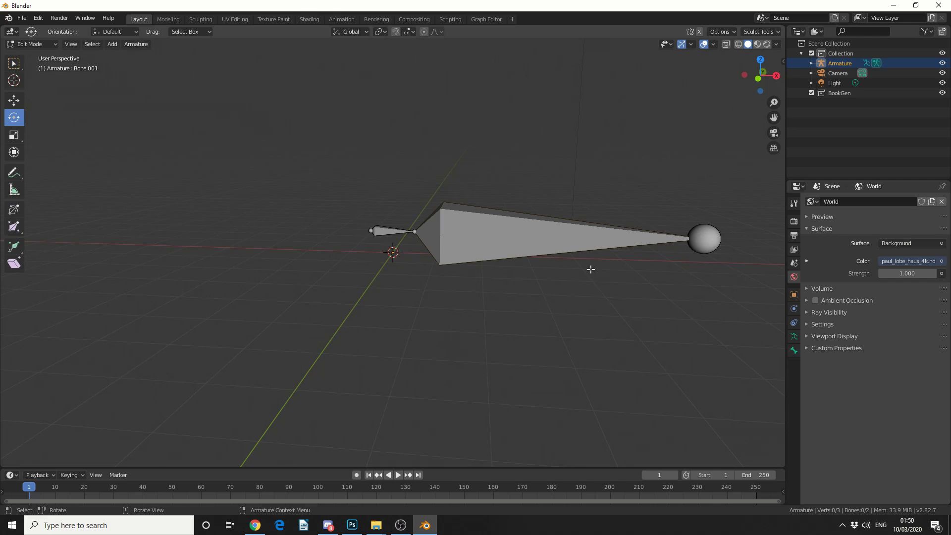
Subdivide Bone.001 with Number of Cuts set to 6, then deselect all bones
click(553, 239)
click(138, 45)
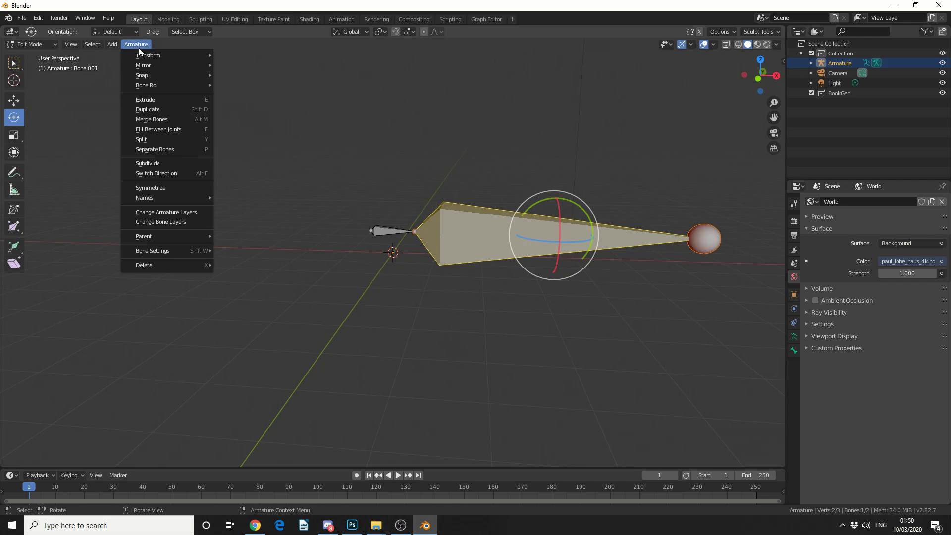
click(164, 163)
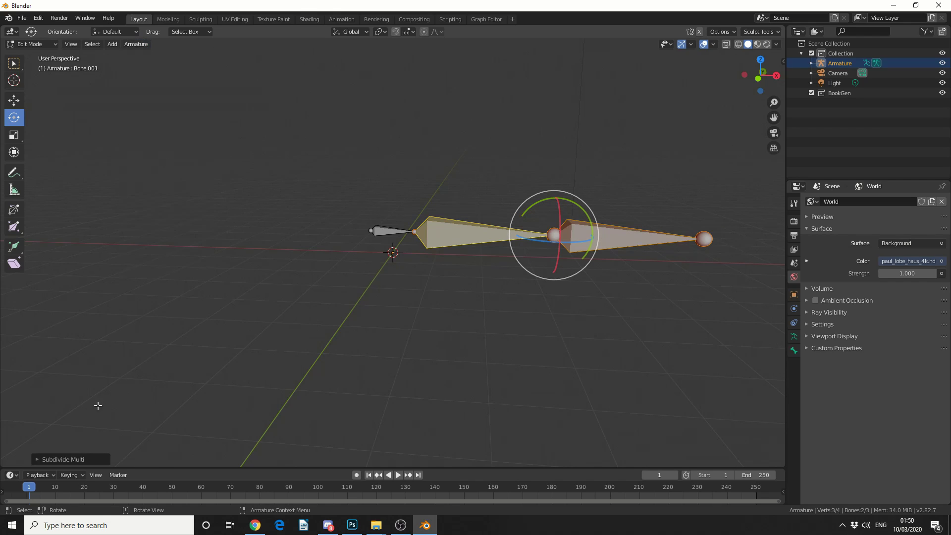
drag(120, 454, 136, 450)
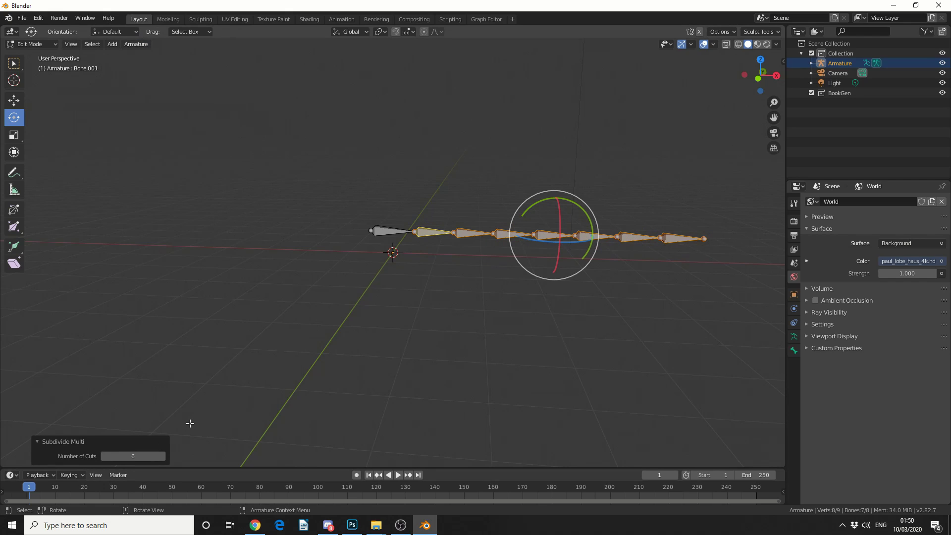
click(754, 215)
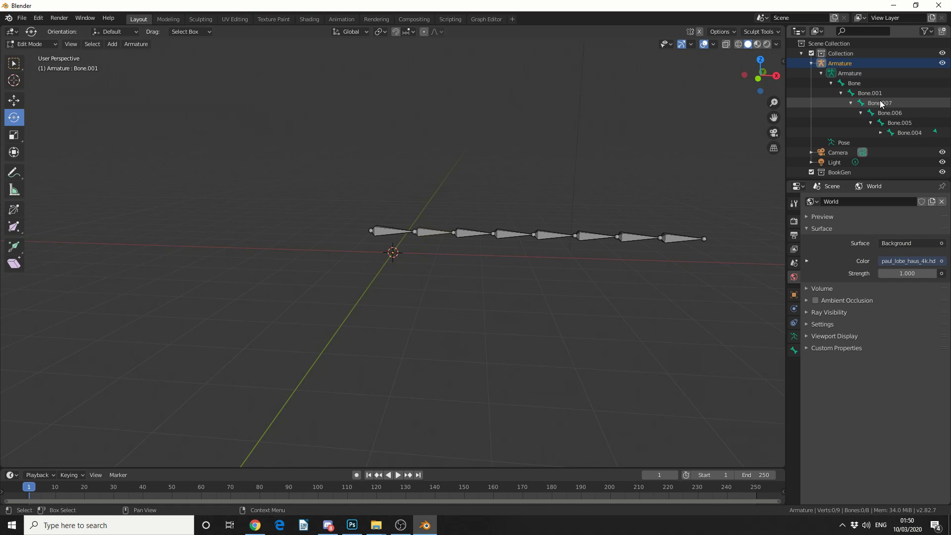
Enter Pose Mode, box-select the seven chain bones, and show the Rigid Body Gen sidebar tab
middle_drag(645, 307, 664, 293)
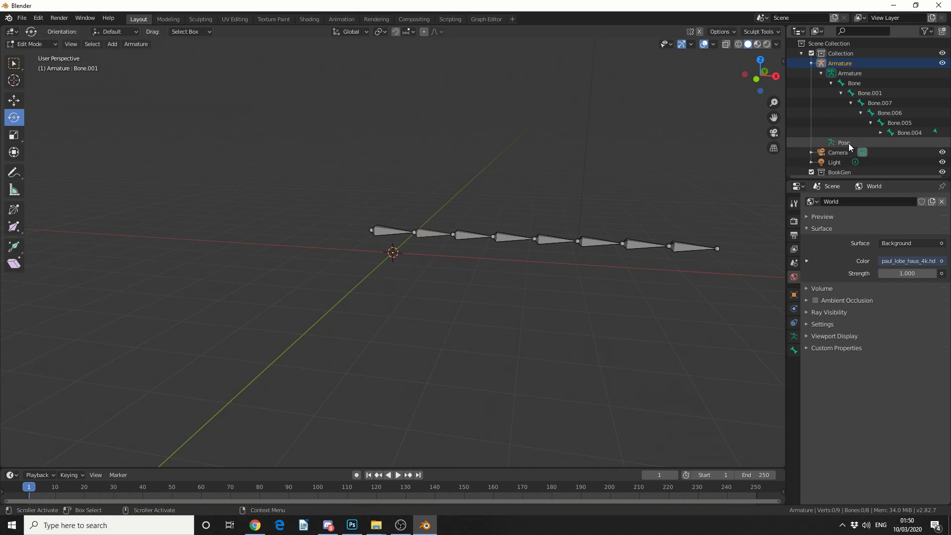
click(30, 44)
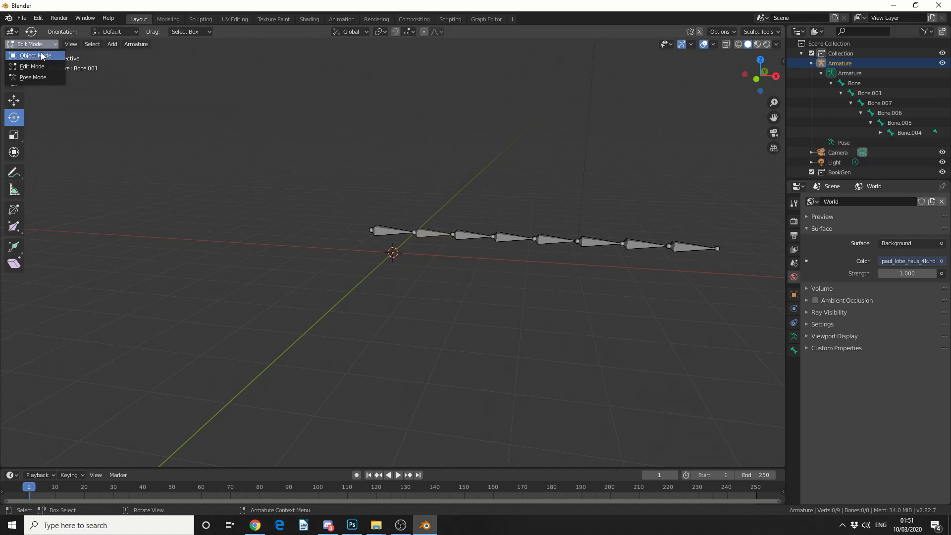
click(32, 78)
drag(427, 182, 742, 288)
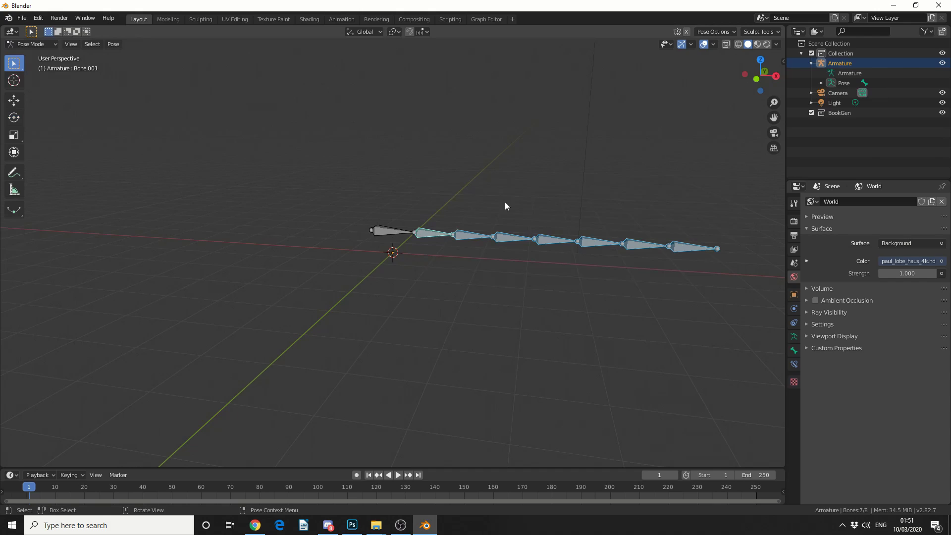
click(783, 61)
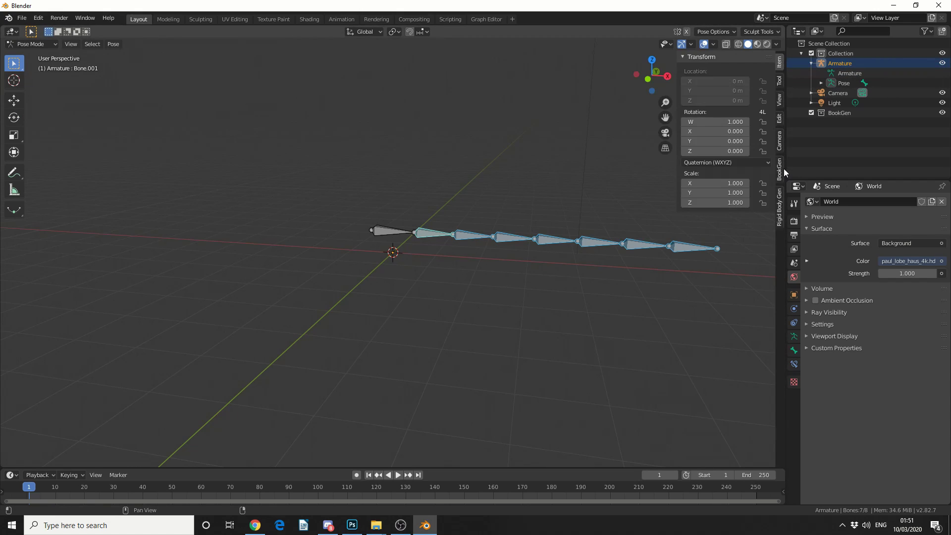
click(779, 210)
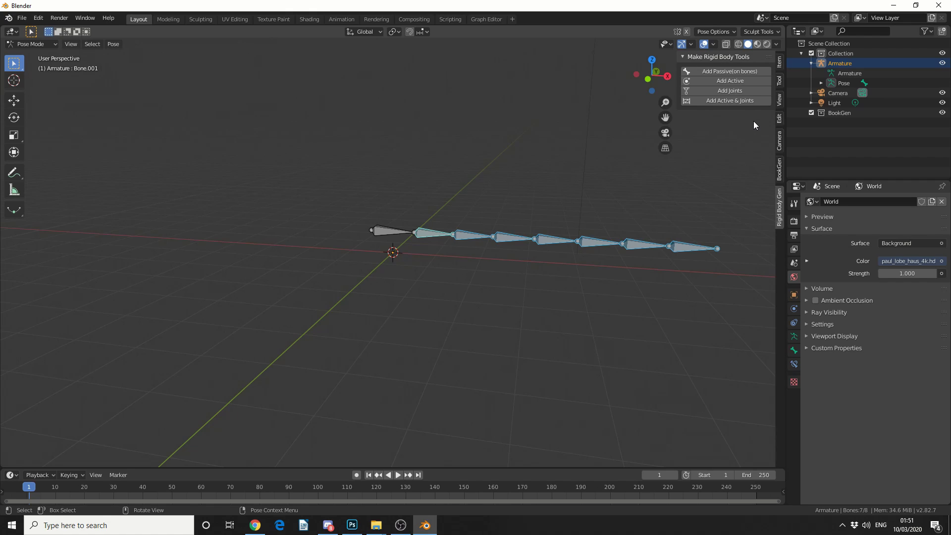
Run Add Active & Joints with Capsule shape and Generic Spring joints, then return to Object Mode
click(738, 100)
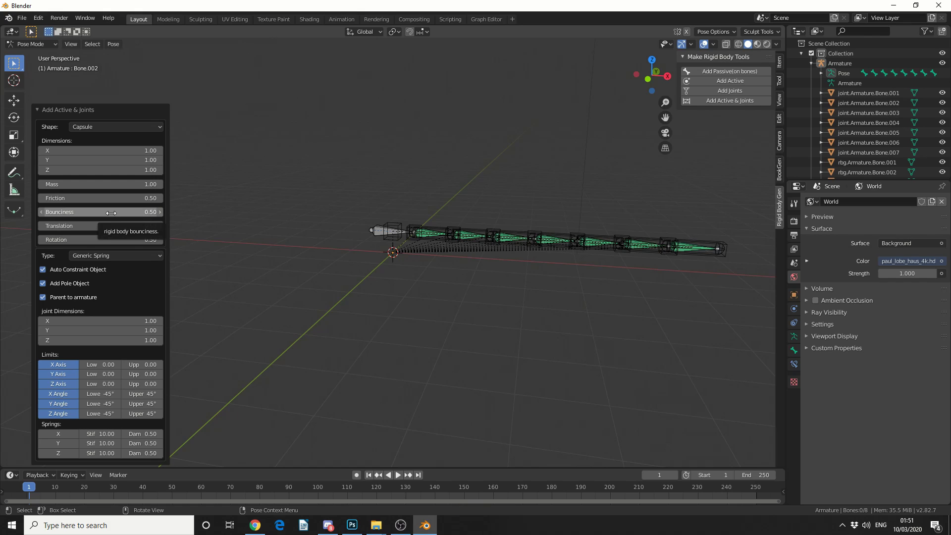
click(88, 126)
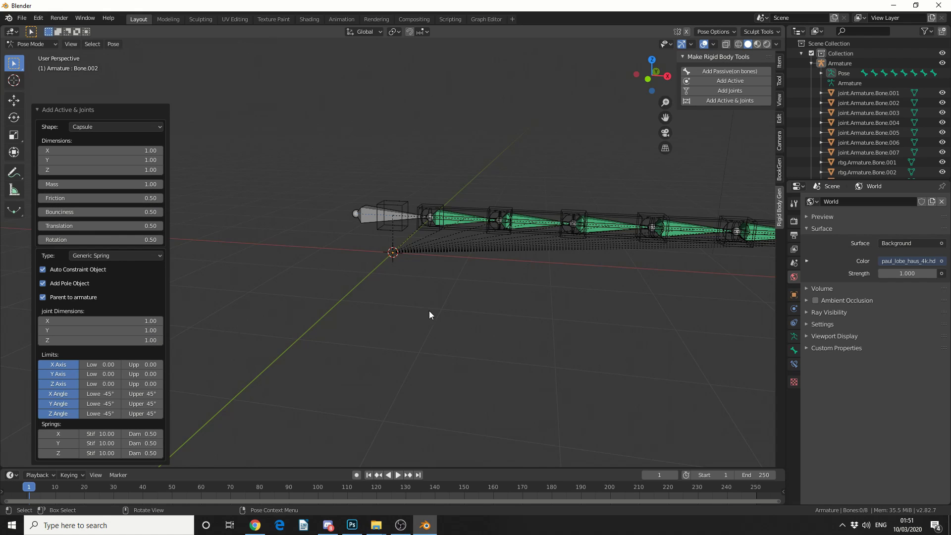
scroll(428, 314, down, 2)
click(39, 48)
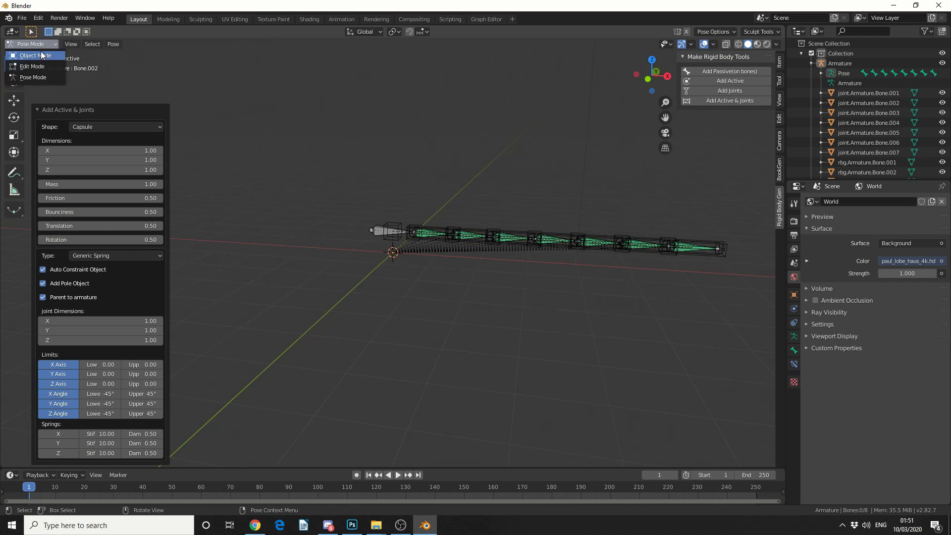
click(41, 53)
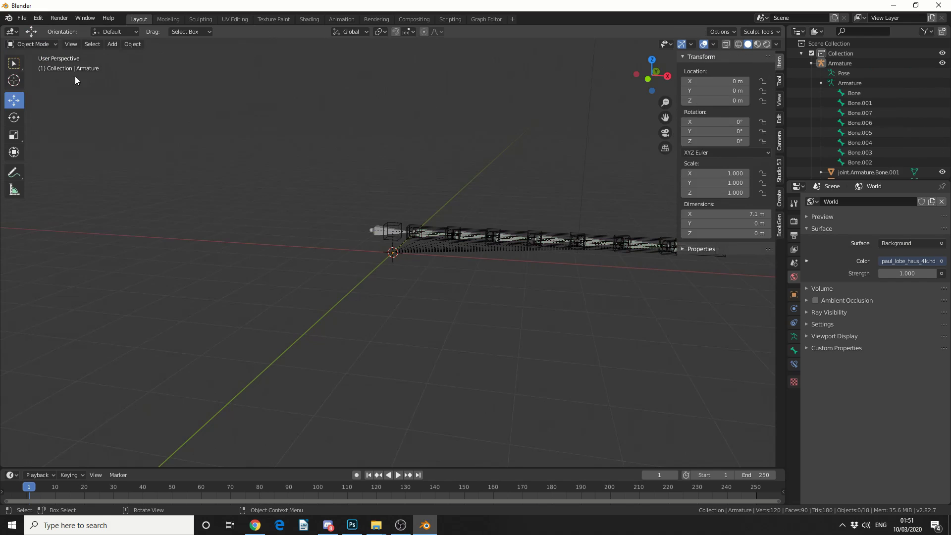
Play the simulation to watch the bone chain swing down, then stop it
click(398, 474)
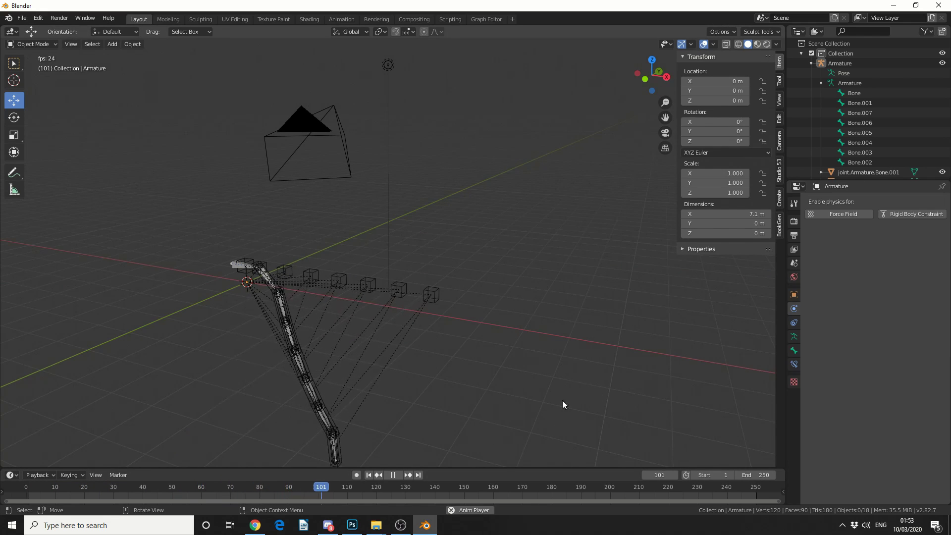
click(393, 475)
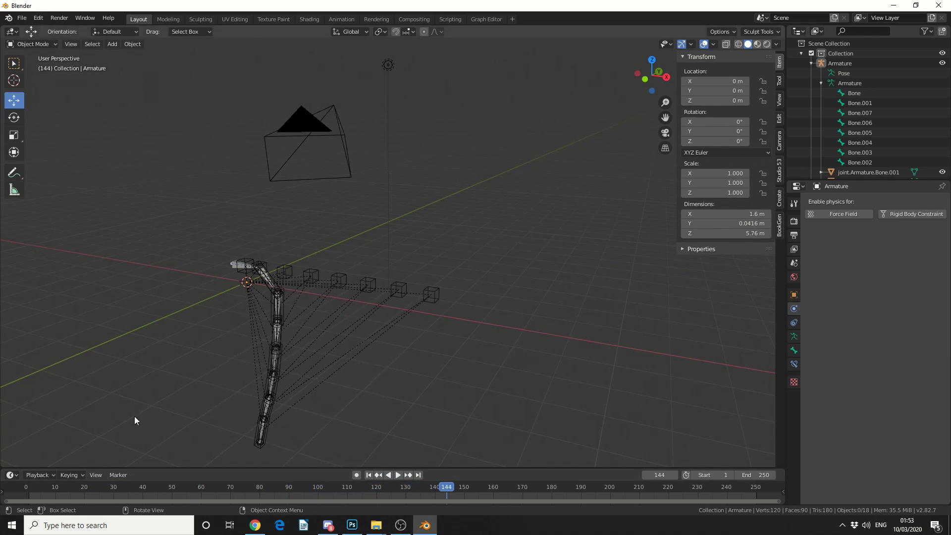
Rewind and set the far-end rigid body rbg.Armature.Bone.002 to Passive
click(370, 475)
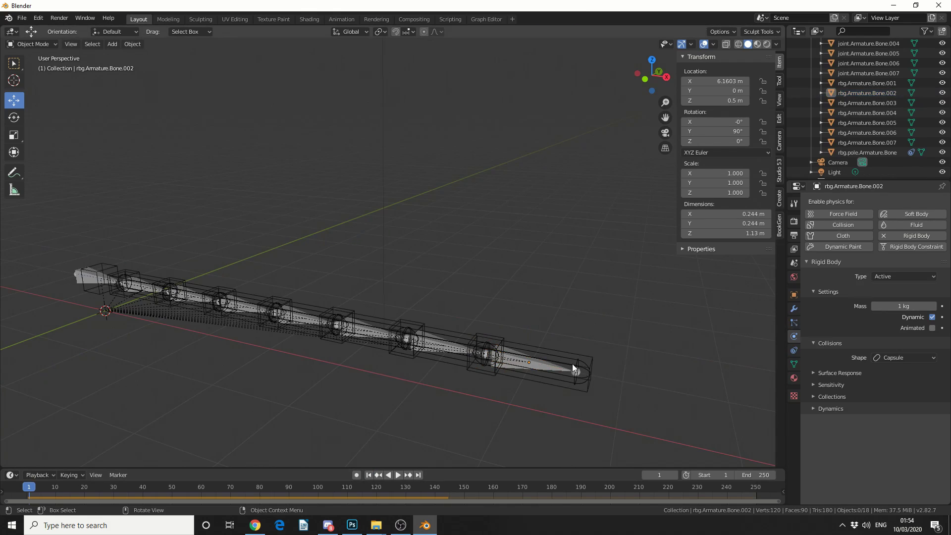
click(571, 363)
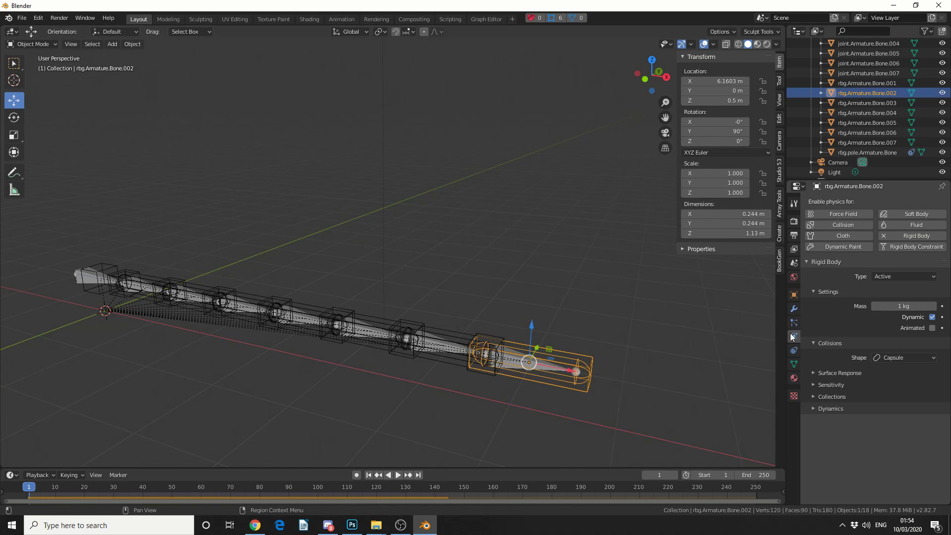
click(888, 275)
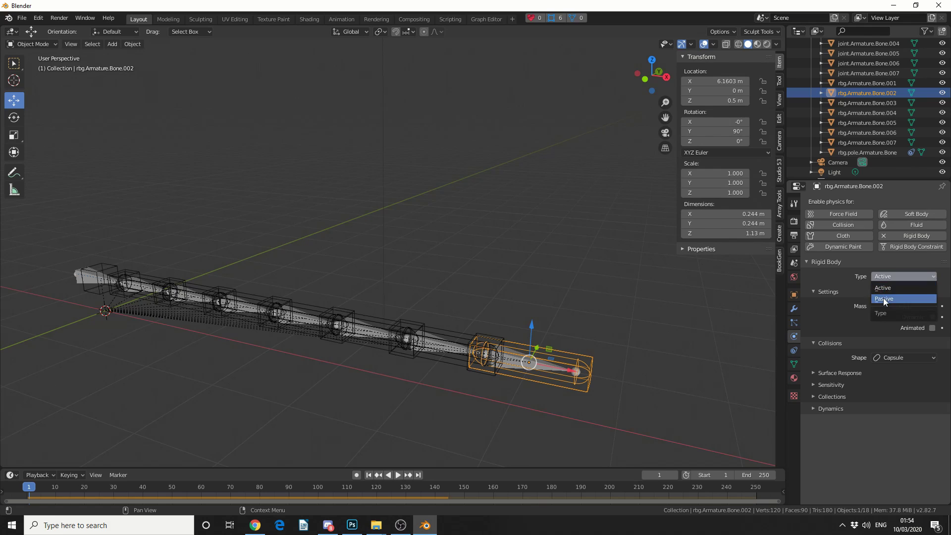
click(883, 298)
scroll(554, 391, down, 2)
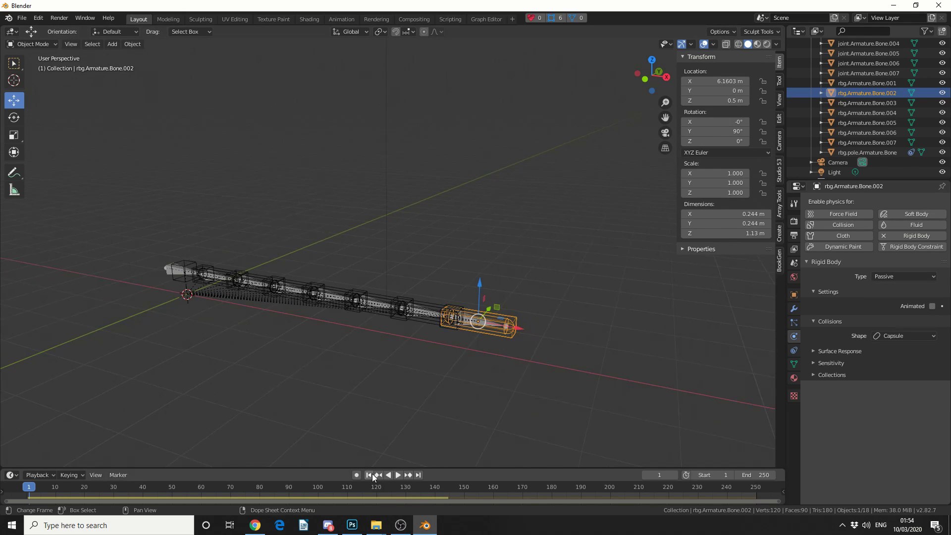
Replay to see the chain sag between both fixed ends, pausing at frame 99
click(400, 474)
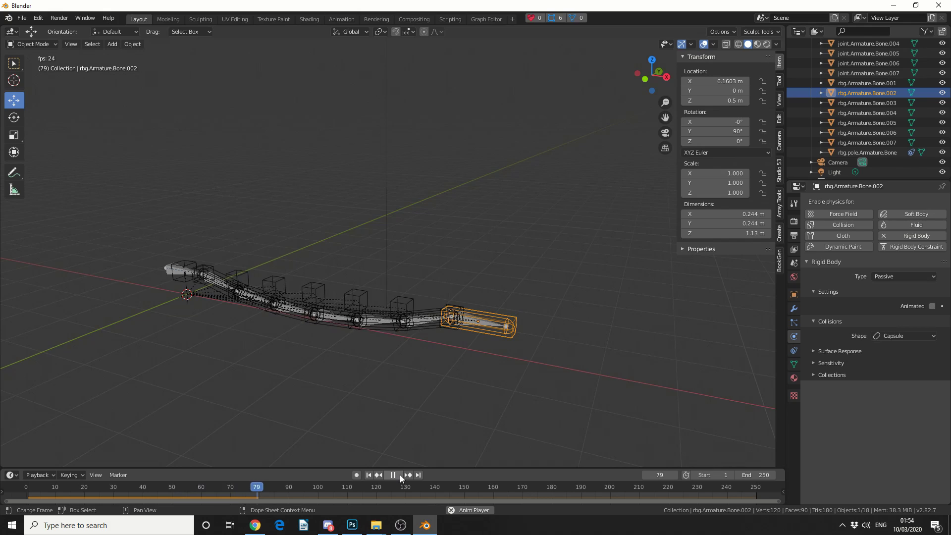
click(399, 475)
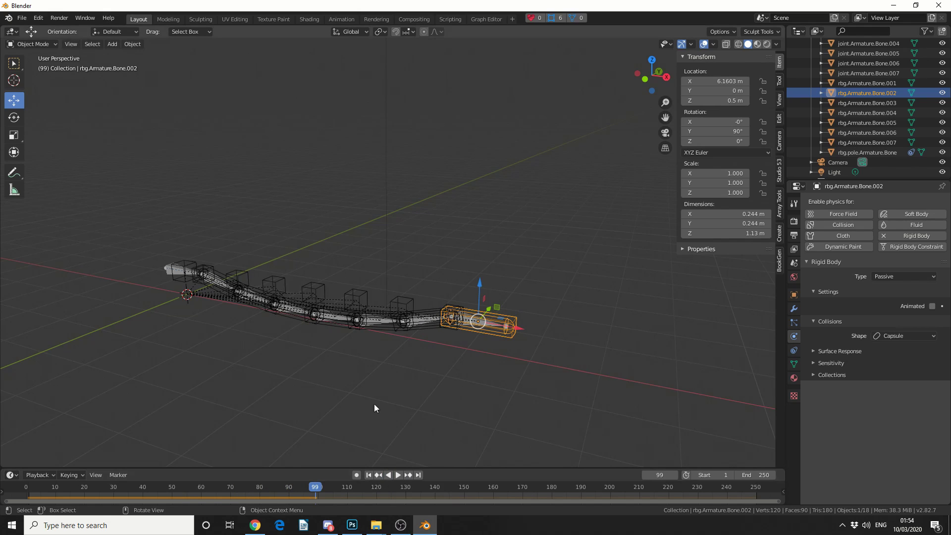
middle_drag(417, 375, 448, 365)
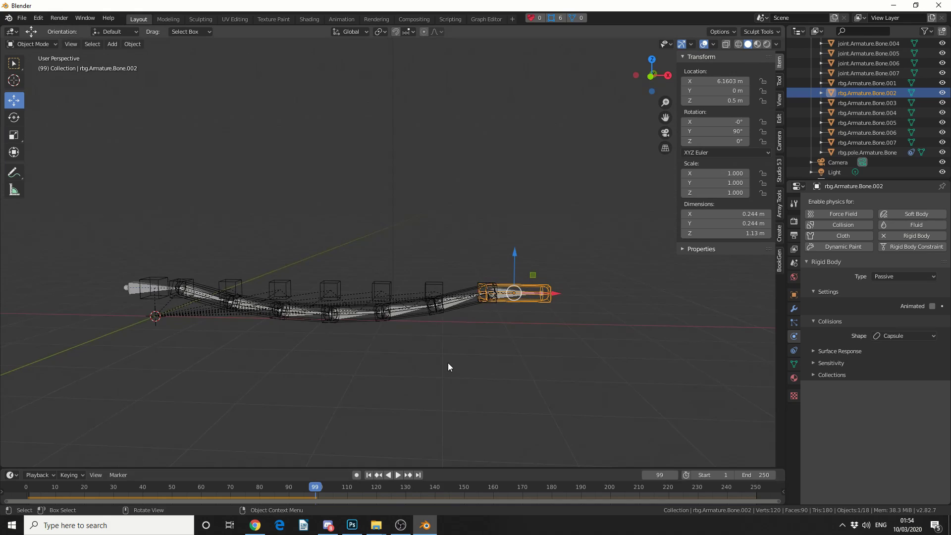
Make joint.Armature.Bone.005 Breakable with threshold 10.00 and replay the simulation from the start
click(337, 287)
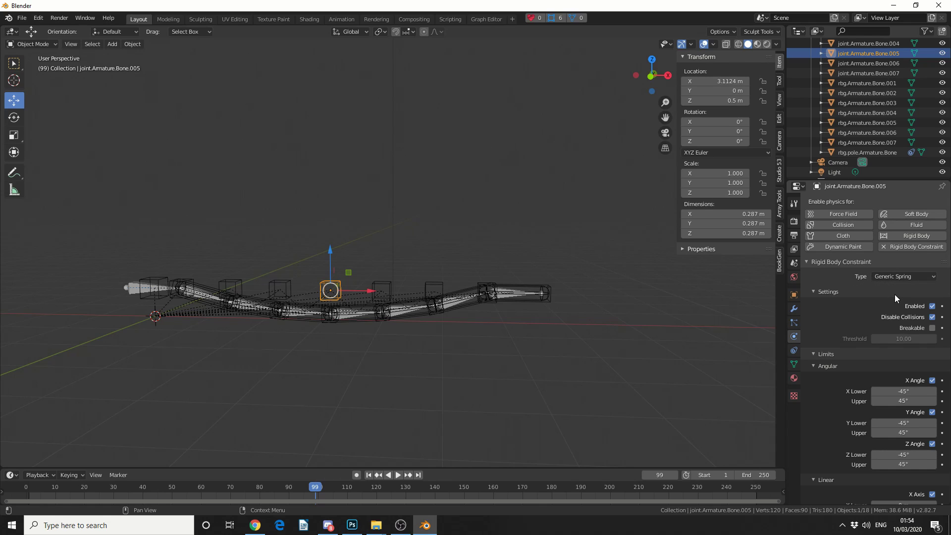
click(931, 329)
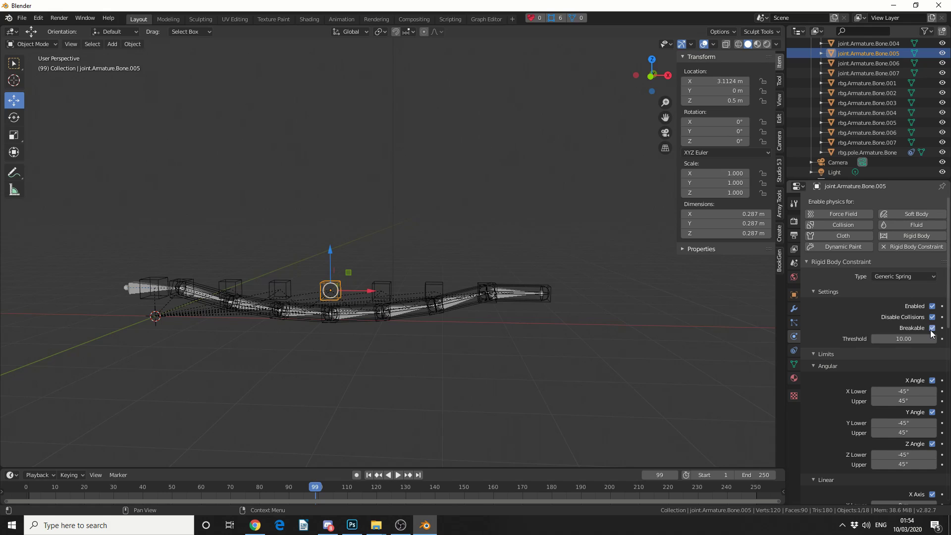
click(371, 476)
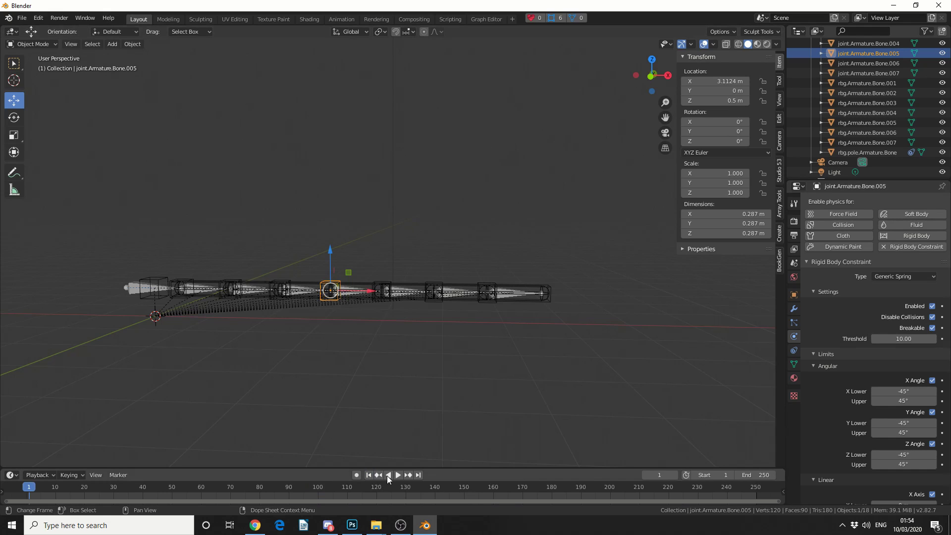
click(396, 475)
click(397, 475)
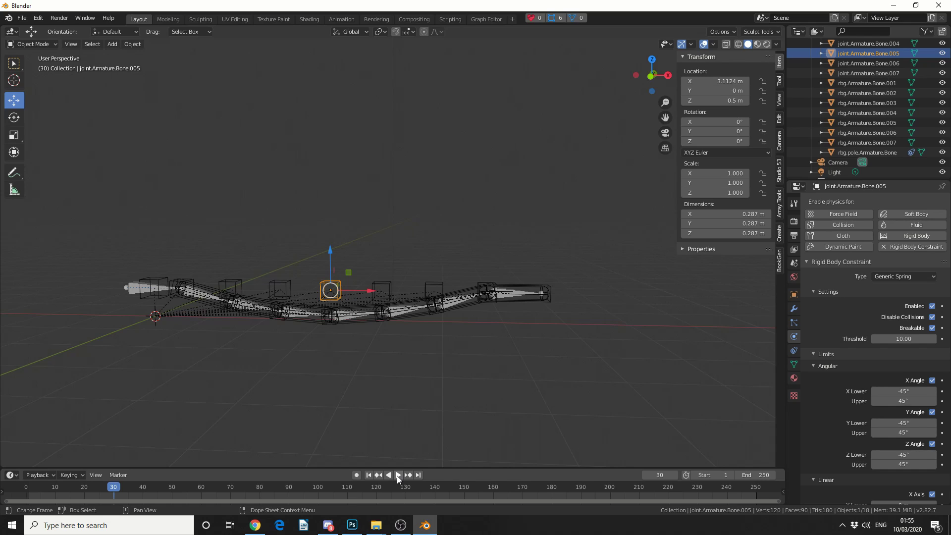
Add a 1 m-radius UV sphere and move it above the chain's middle, about 2.3 m high
click(111, 46)
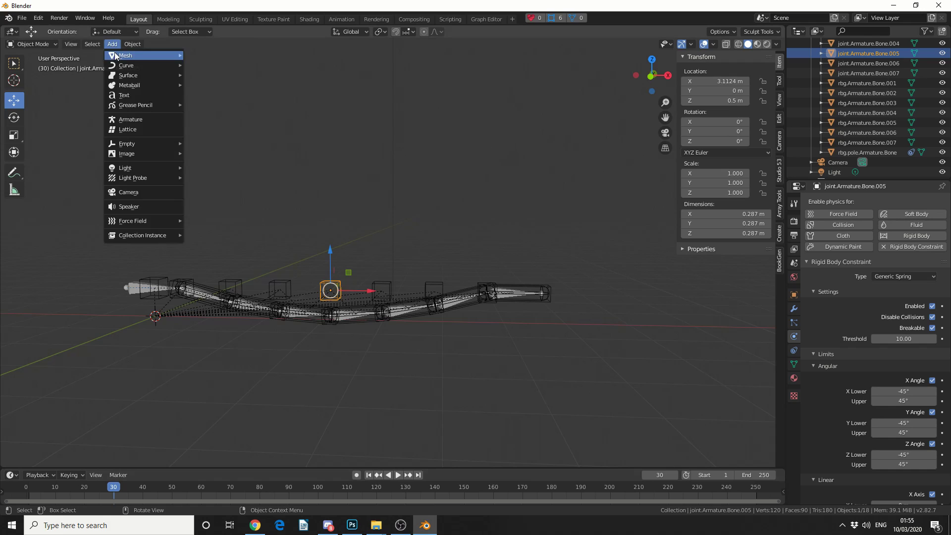
mouse_move(115, 53)
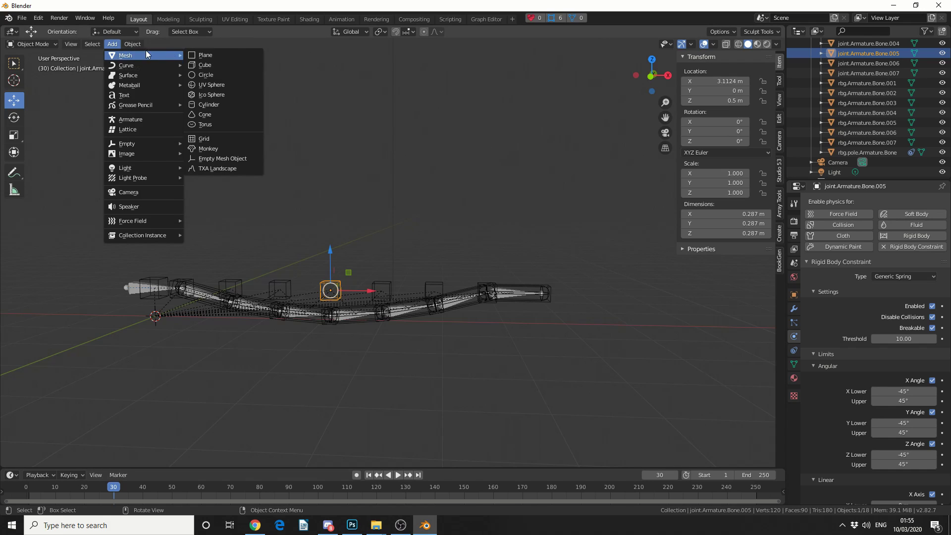
click(210, 84)
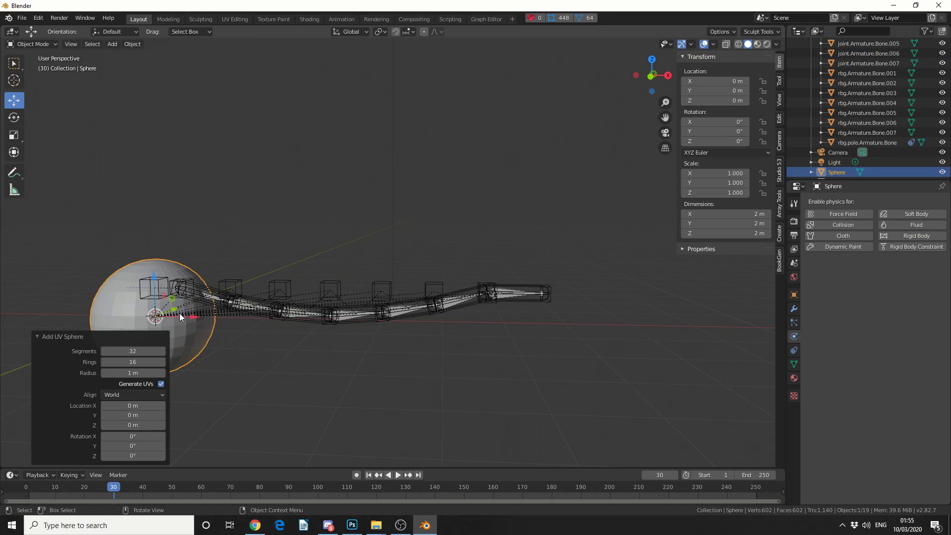
drag(172, 303, 361, 318)
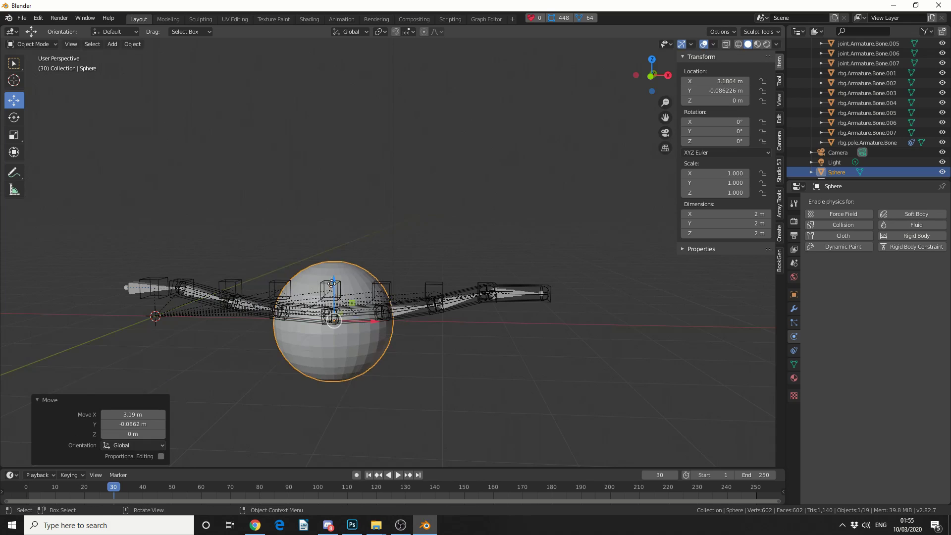
drag(333, 285, 333, 147)
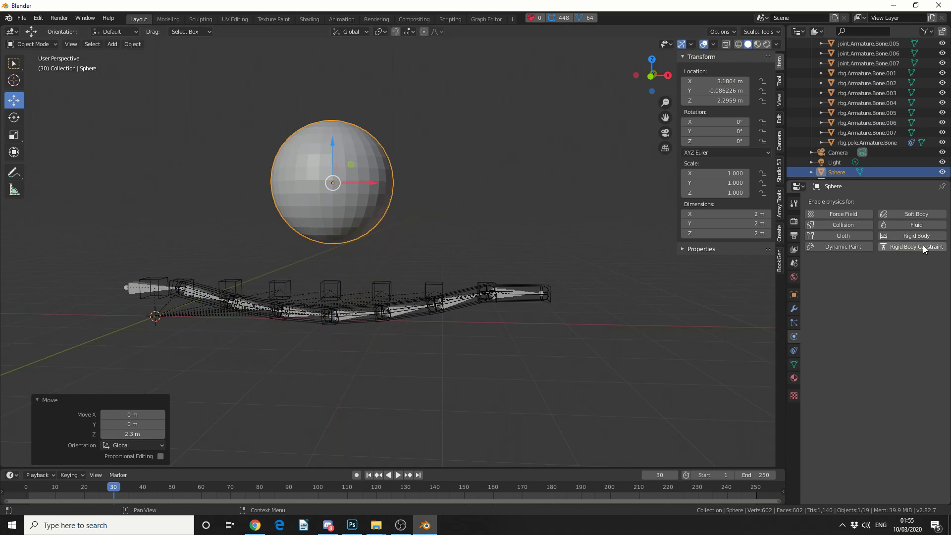
Add an Active 1 kg rigid body to the sphere, play its drop onto the chain, then rewind to frame 0
click(920, 236)
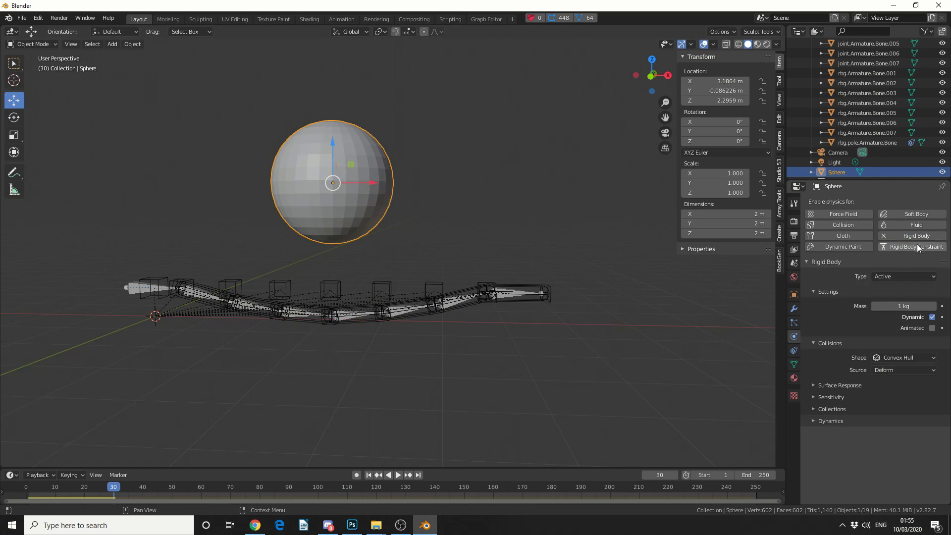
click(373, 474)
click(397, 477)
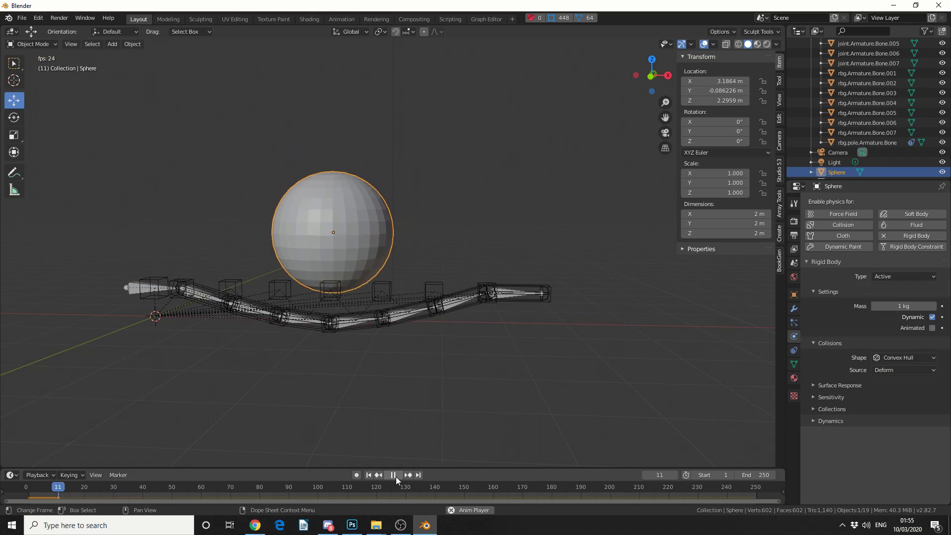
click(414, 434)
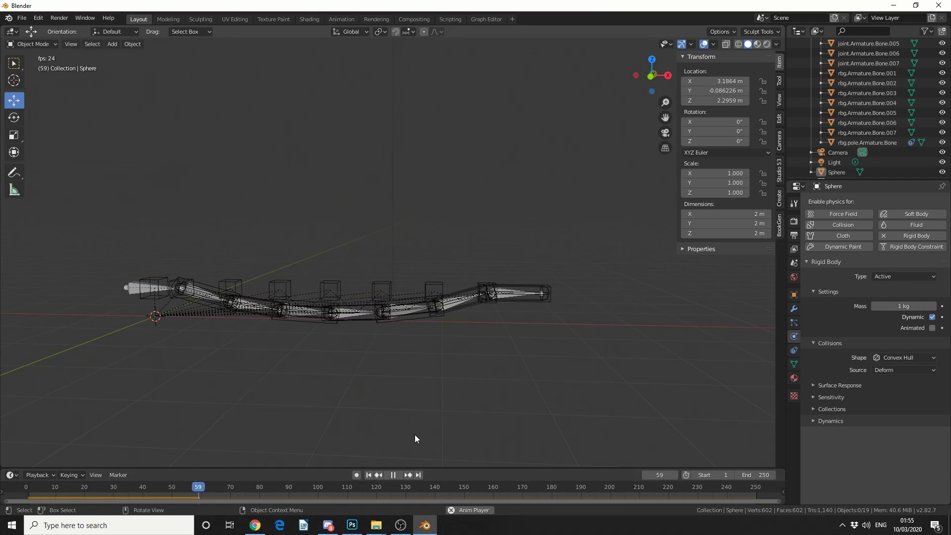
drag(265, 491, 26, 490)
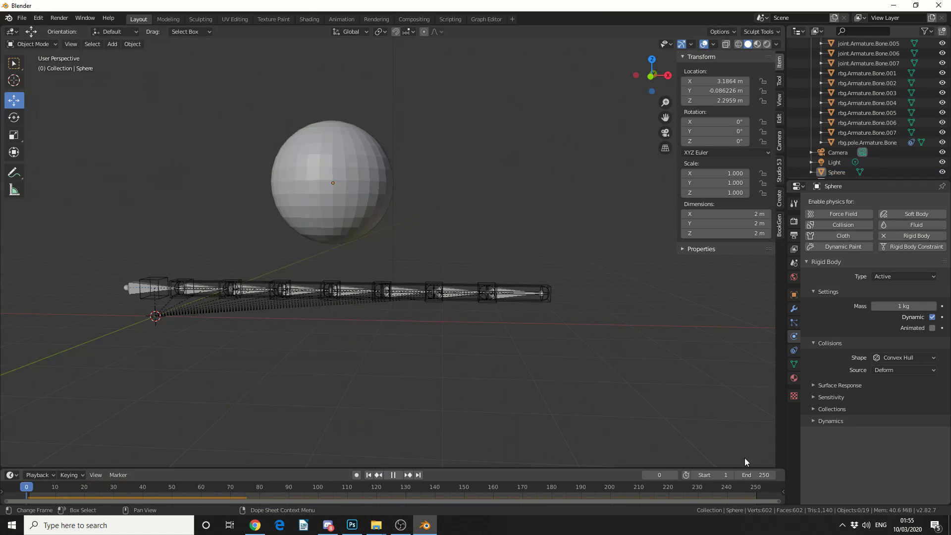
key(space)
Set the sphere's rigid body mass to 5.6, then raise it to 60.1 kg
click(329, 176)
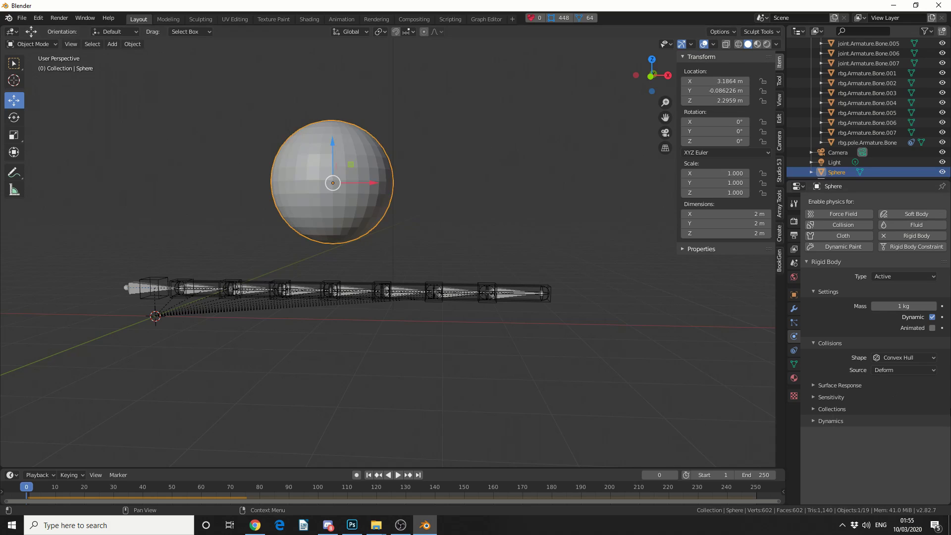
click(903, 306)
text(5.6)
key(Return)
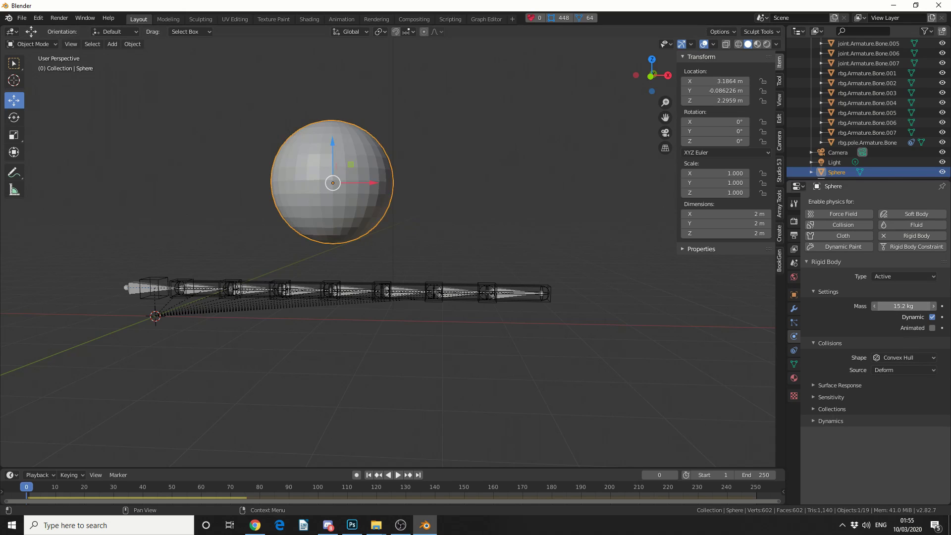
drag(904, 306, 926, 305)
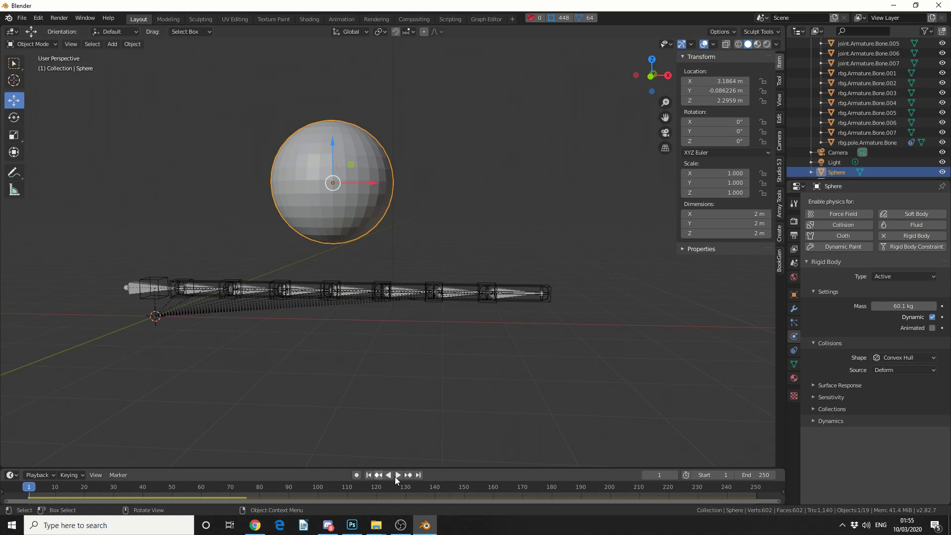
Play the simulation until the chain snaps, stopping at frame 61 to view the broken halves
click(399, 475)
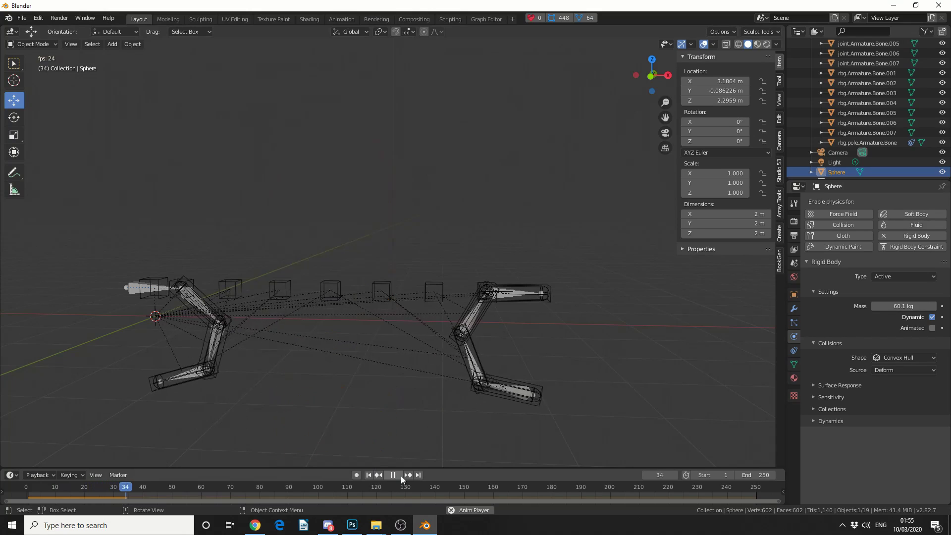
click(400, 476)
middle_drag(565, 416, 546, 428)
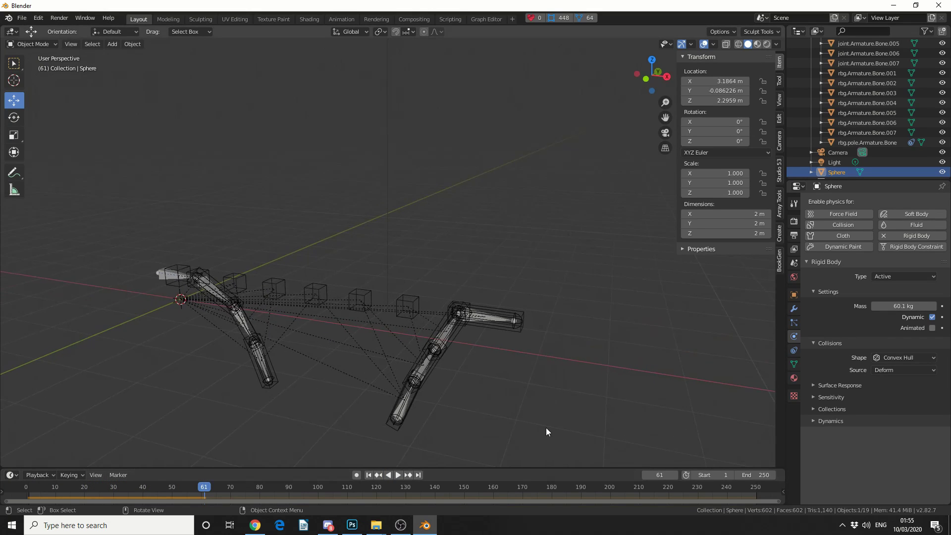